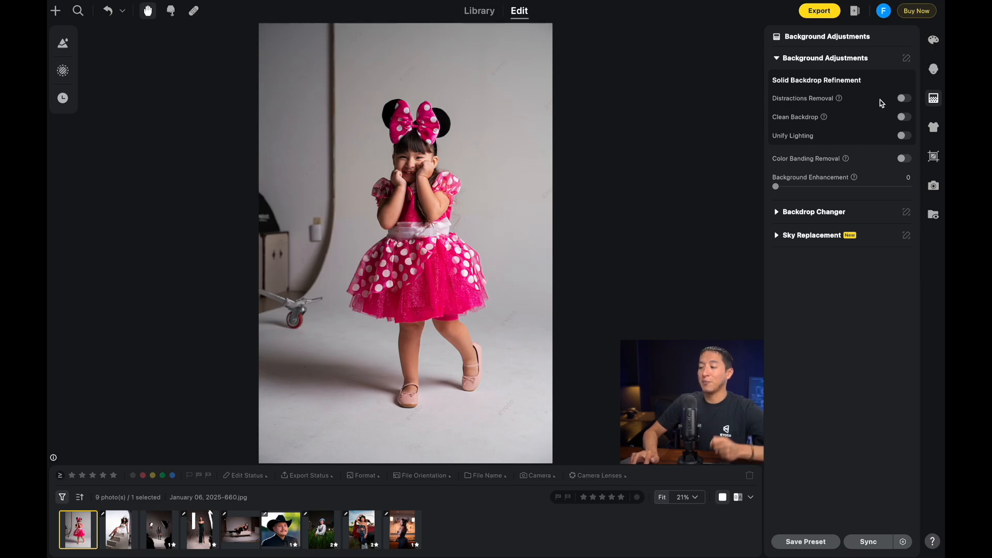
Turn on Distractions Removal for the photo of the girl in the pink dress, keeping Auto Detect: Distractions.
{"action": "left_click", "coordinate": [904, 99]}
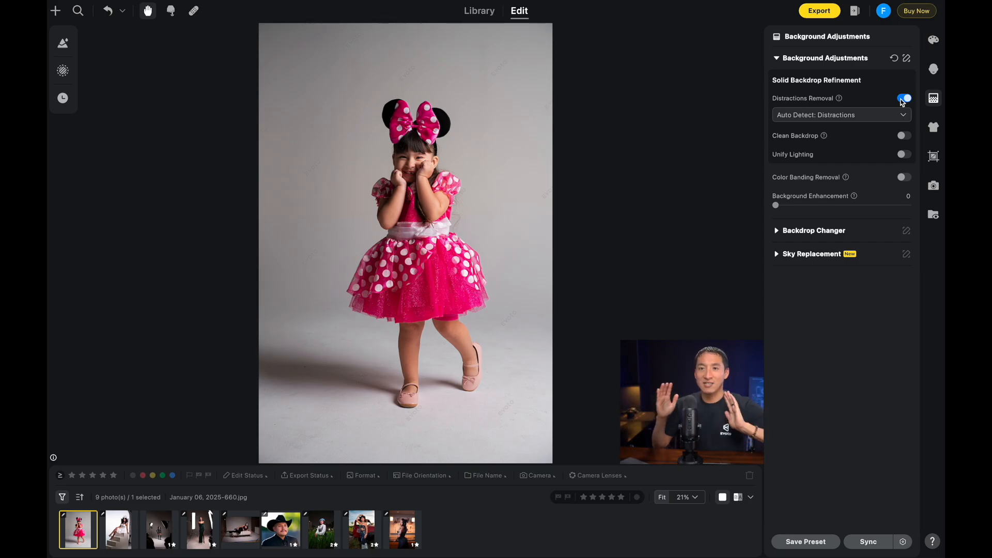
{"action": "left_click", "coordinate": [904, 99]}
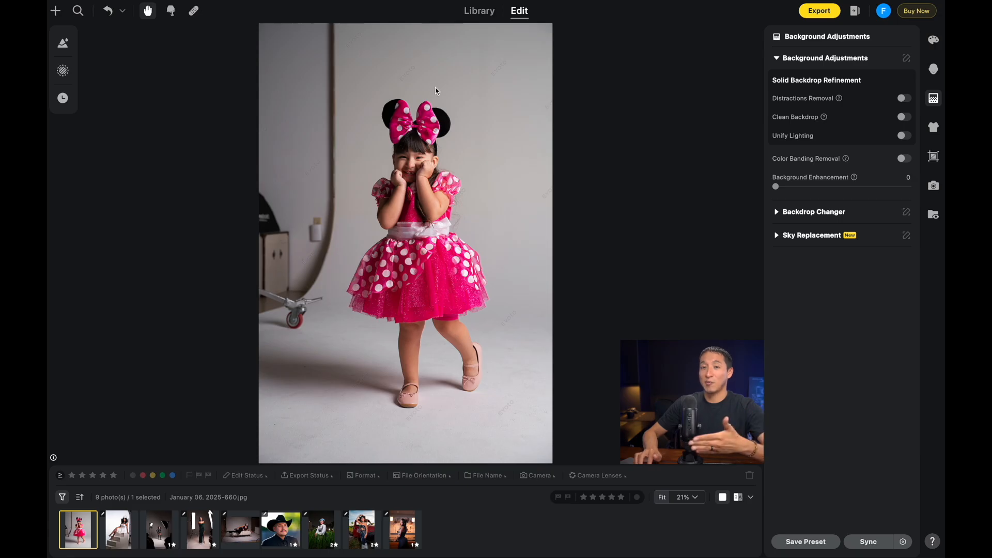
{"action": "left_click", "coordinate": [904, 99]}
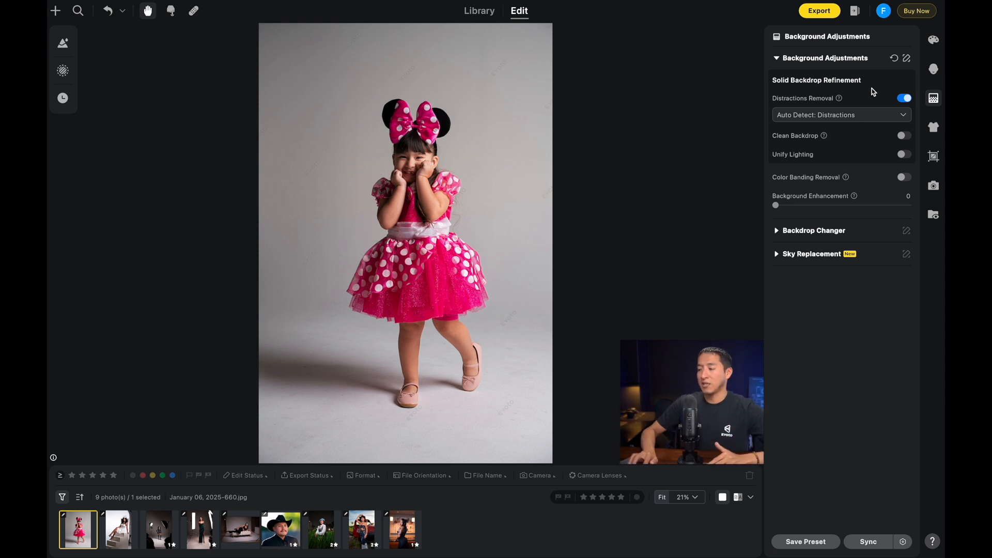
{"action": "left_click", "coordinate": [887, 115]}
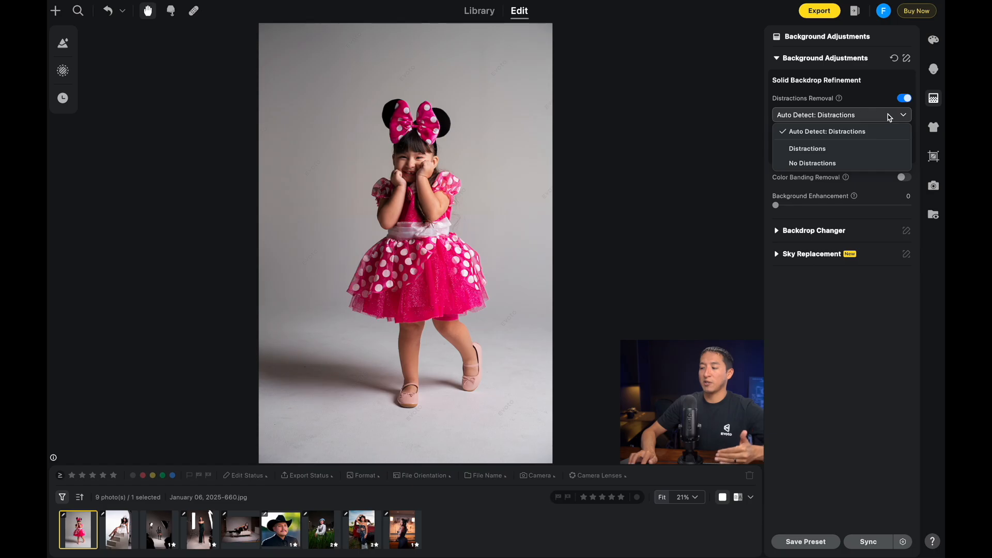
{"action": "left_click", "coordinate": [856, 135]}
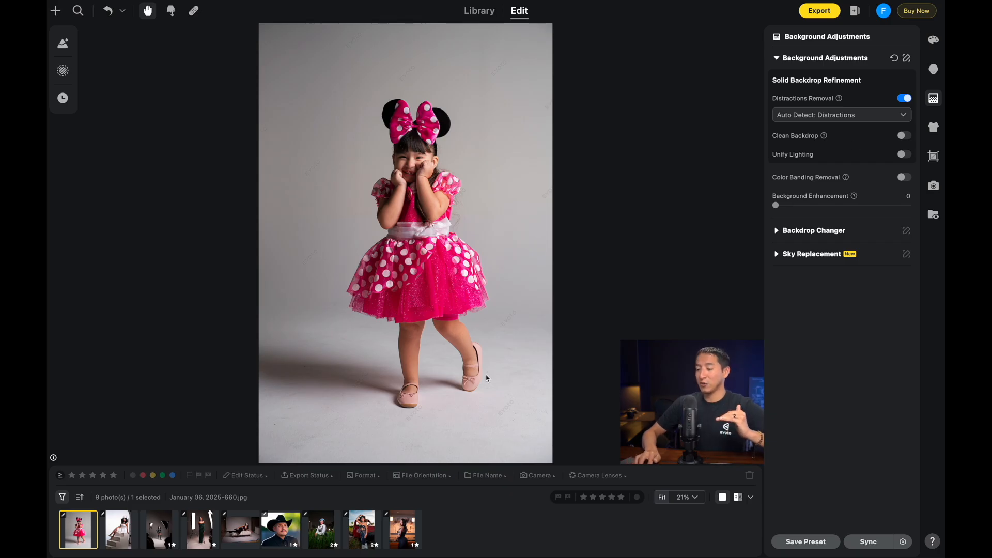
Examine the floor around the girl's shoes and shadow up close for leftover marks and dirt.
{"action": "scroll", "coordinate": [486, 378], "scroll_direction": "up", "scroll_amount": 3}
{"action": "scroll", "coordinate": [488, 376], "scroll_direction": "up", "scroll_amount": 2}
{"action": "left_click_drag", "start_coordinate": [490, 374], "coordinate": [592, 219]}
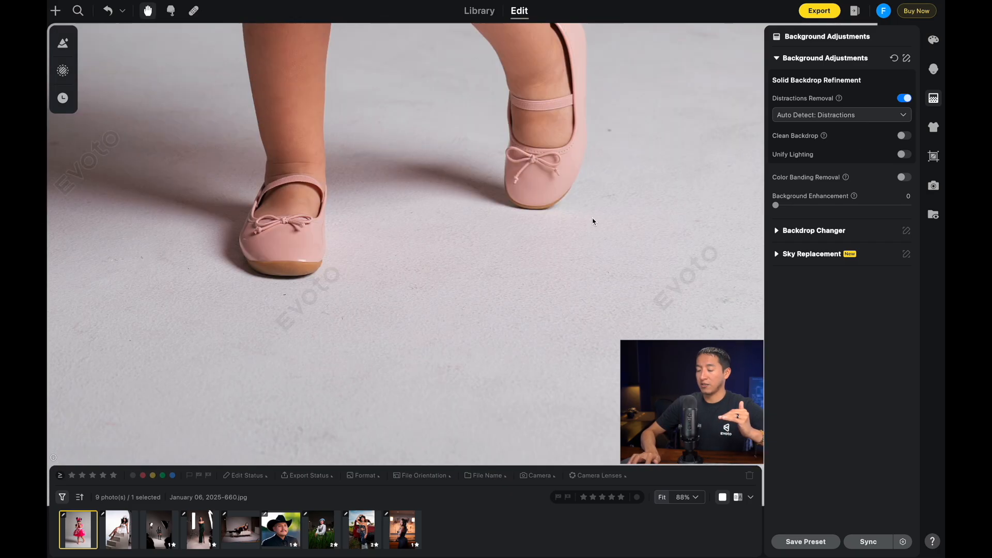
{"action": "scroll", "coordinate": [506, 264], "scroll_direction": "up", "scroll_amount": 2}
{"action": "left_click_drag", "start_coordinate": [506, 264], "coordinate": [608, 254]}
{"action": "left_click_drag", "start_coordinate": [421, 244], "coordinate": [368, 345]}
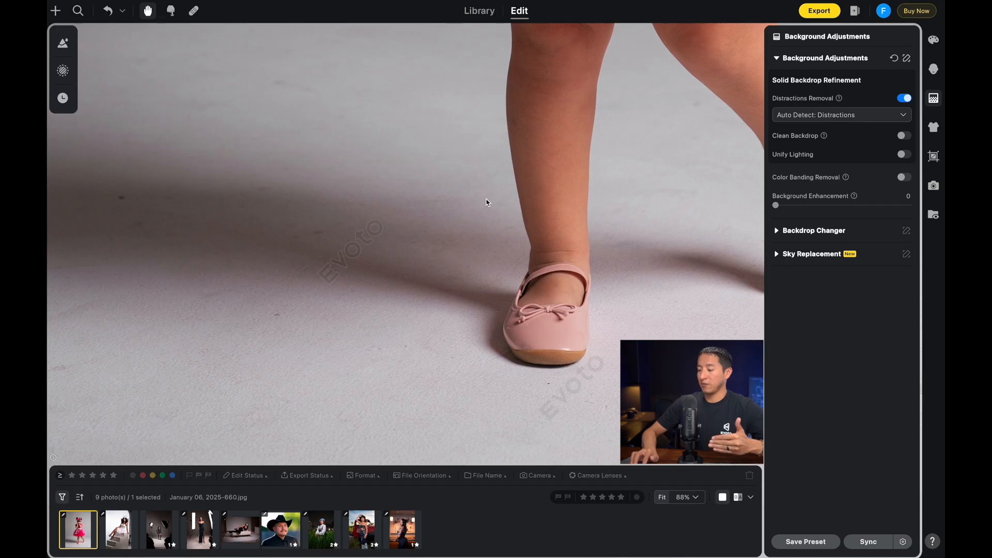
{"action": "left_click", "coordinate": [662, 498]}
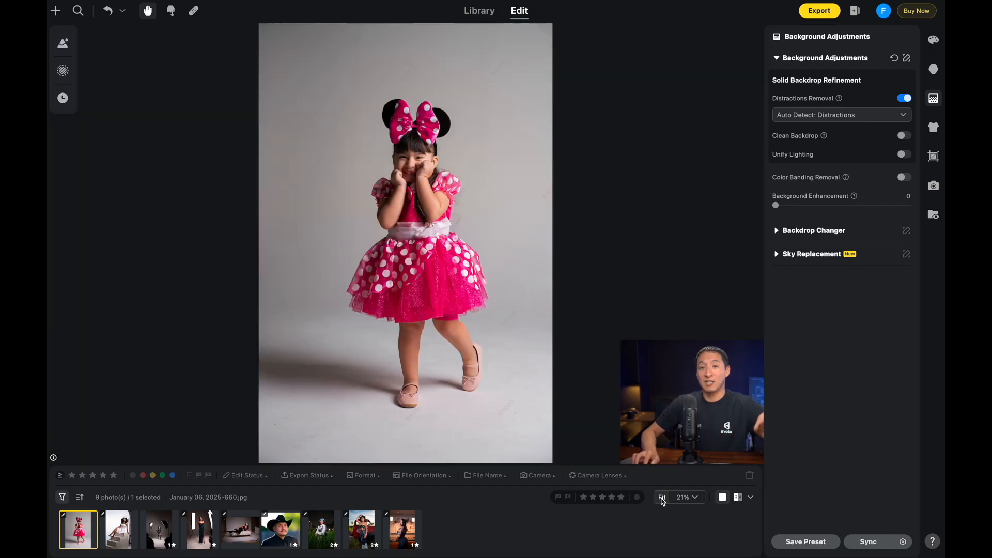
Enable Clean Backdrop on the girl's photo with Background & Ground at 100, and try Unify Lighting.
{"action": "left_click", "coordinate": [904, 136]}
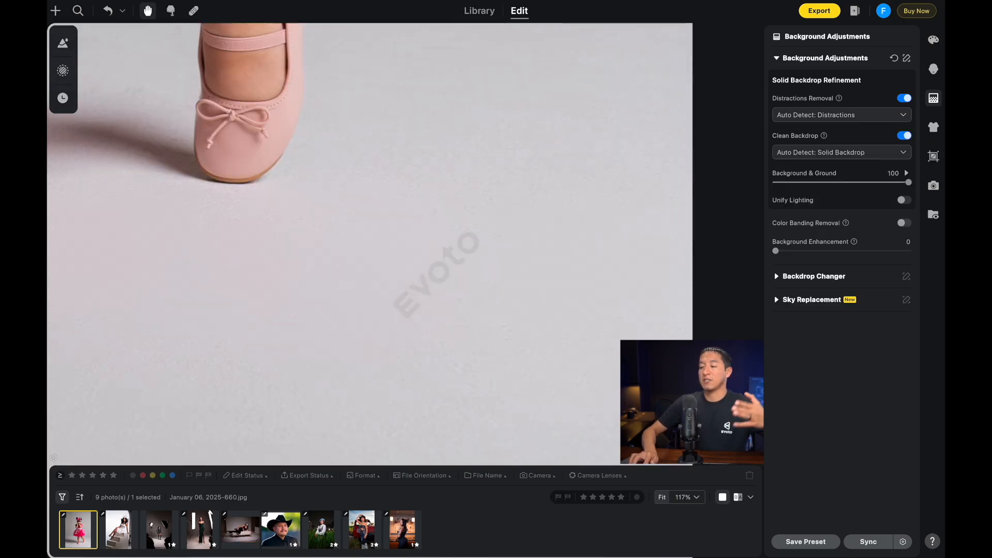
{"action": "left_click", "coordinate": [691, 313]}
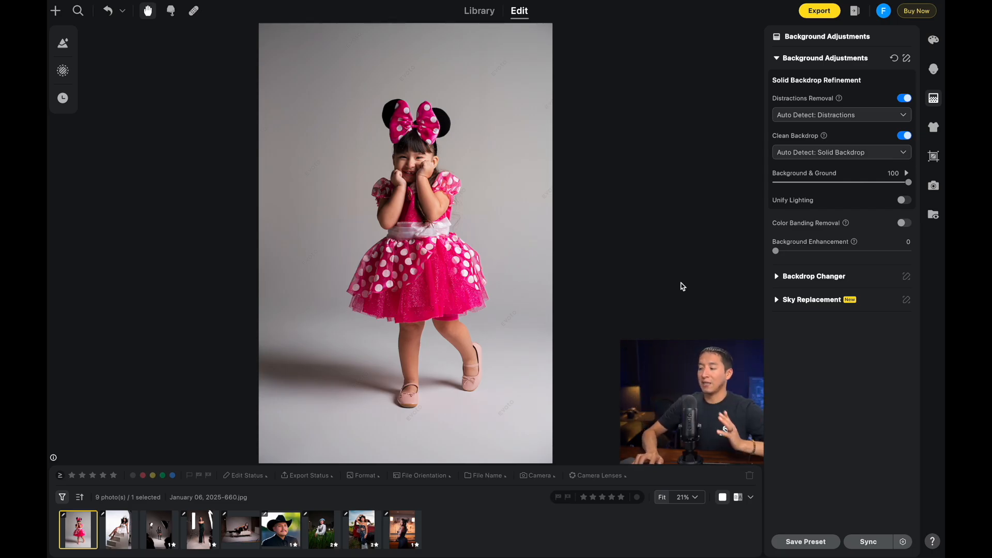
{"action": "left_click", "coordinate": [907, 201]}
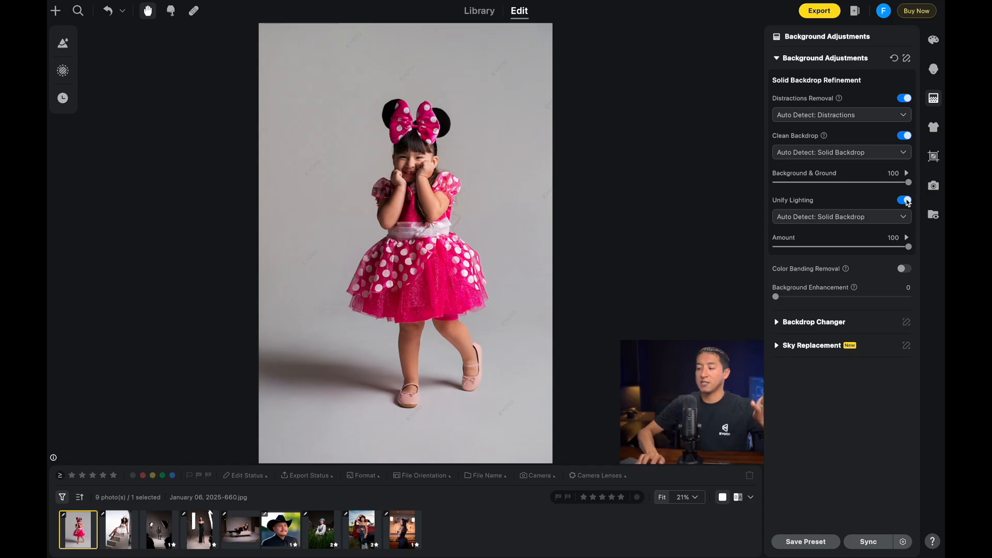
{"action": "left_click", "coordinate": [905, 200]}
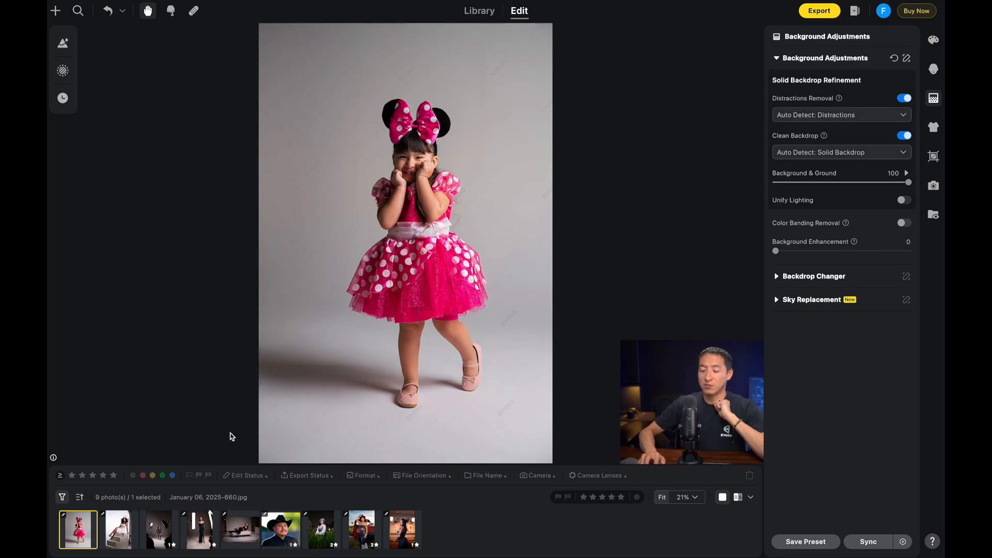
Turn on Distractions Removal for the photo of the woman with angel wings on the white steps.
{"action": "left_click", "coordinate": [118, 541]}
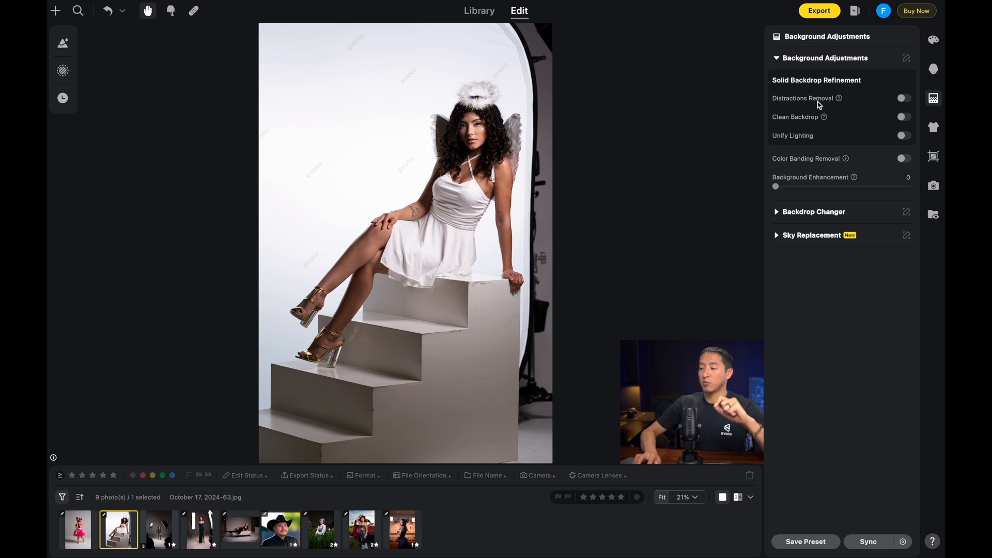
{"action": "left_click", "coordinate": [903, 98]}
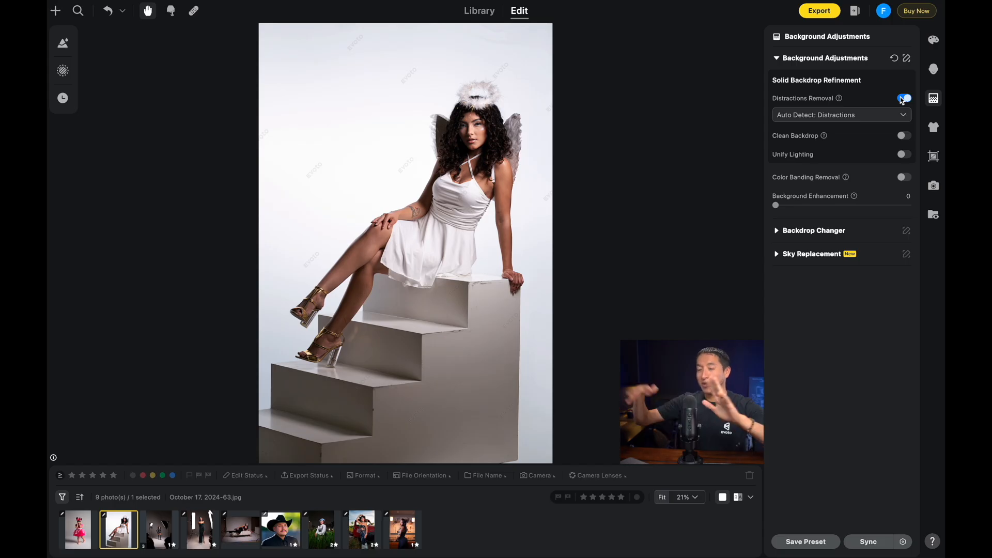
Turn on Distractions Removal for the photo of the woman in black boots and override the detection with Distractions.
{"action": "key", "text": "Right"}
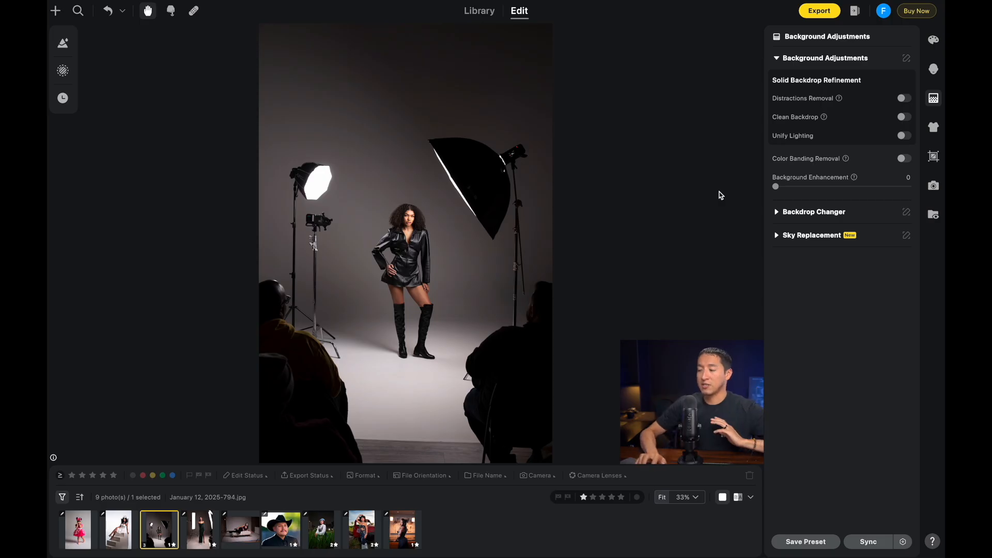
{"action": "left_click", "coordinate": [902, 99]}
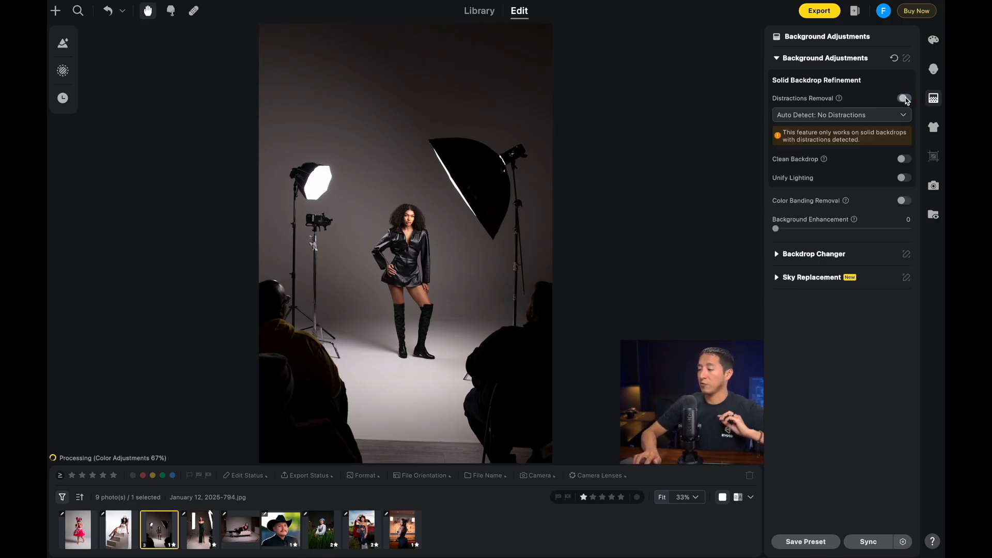
{"action": "left_click", "coordinate": [848, 115]}
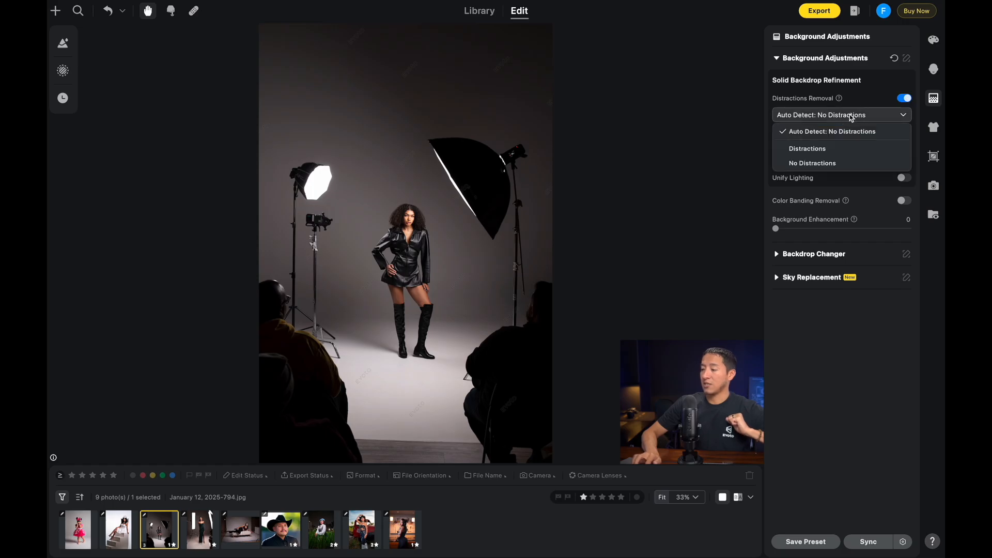
{"action": "left_click", "coordinate": [816, 148]}
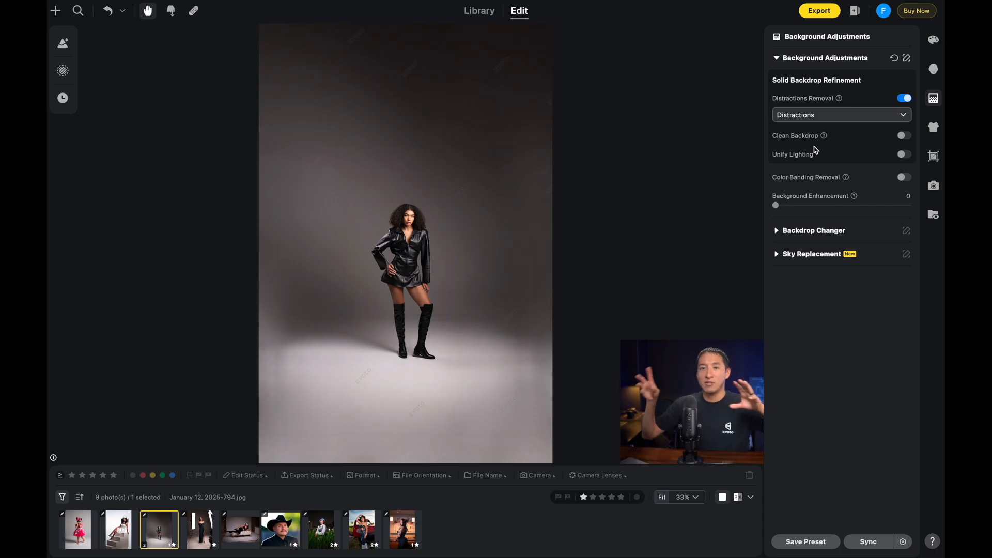
Refine this photo's backdrop with Clean Backdrop, Unify Lighting set to Solid Backdrop, and Color Banding Removal.
{"action": "left_click", "coordinate": [902, 137]}
{"action": "left_click", "coordinate": [904, 201]}
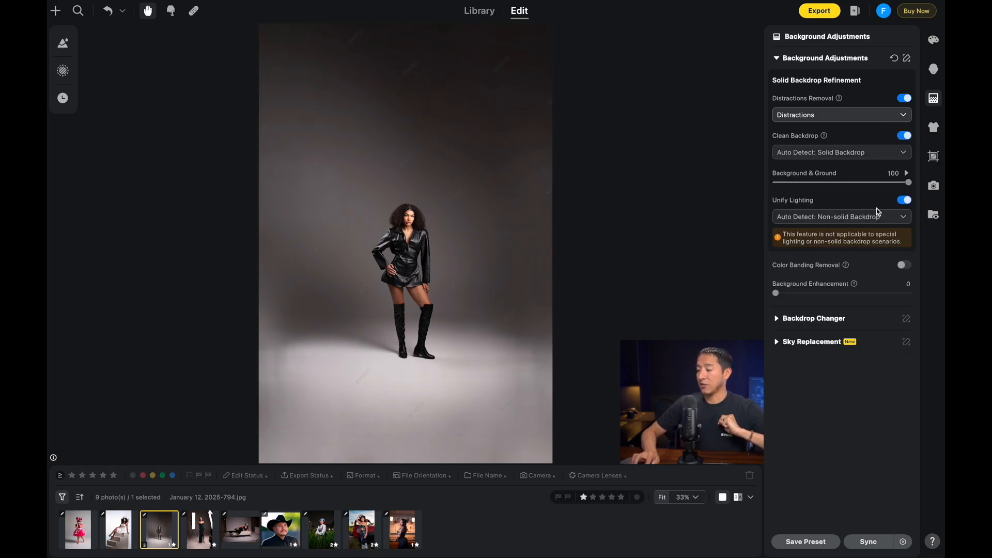
{"action": "left_click", "coordinate": [859, 217]}
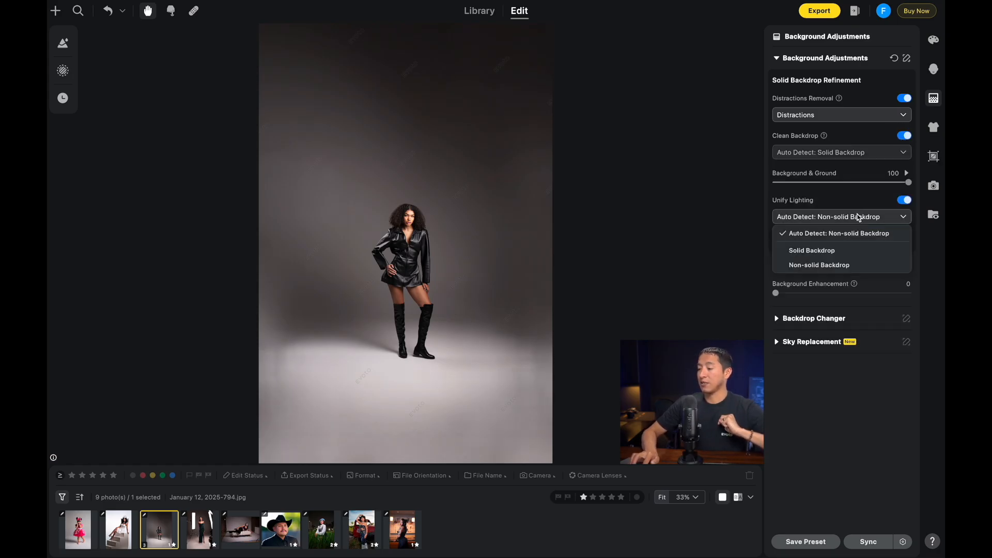
{"action": "left_click", "coordinate": [819, 250]}
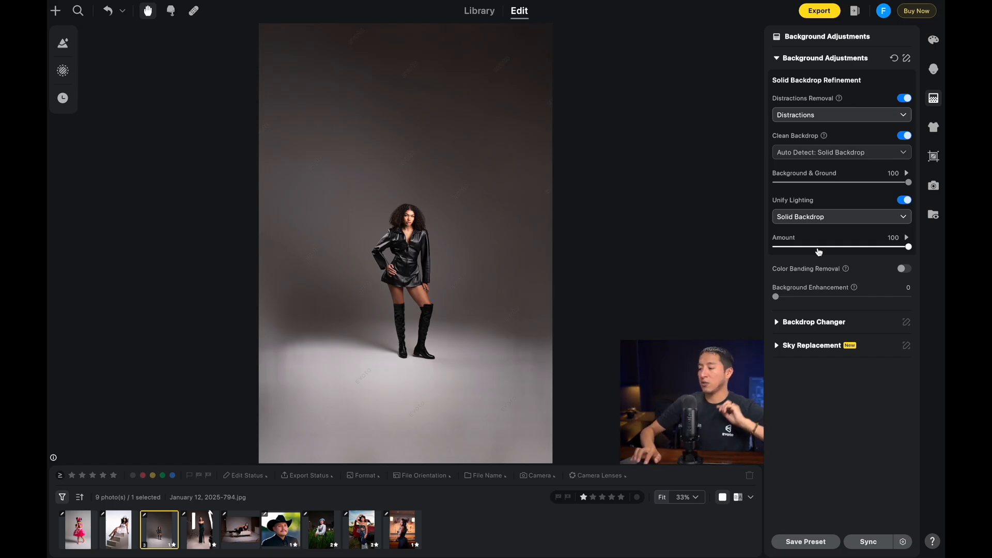
{"action": "left_click", "coordinate": [905, 268]}
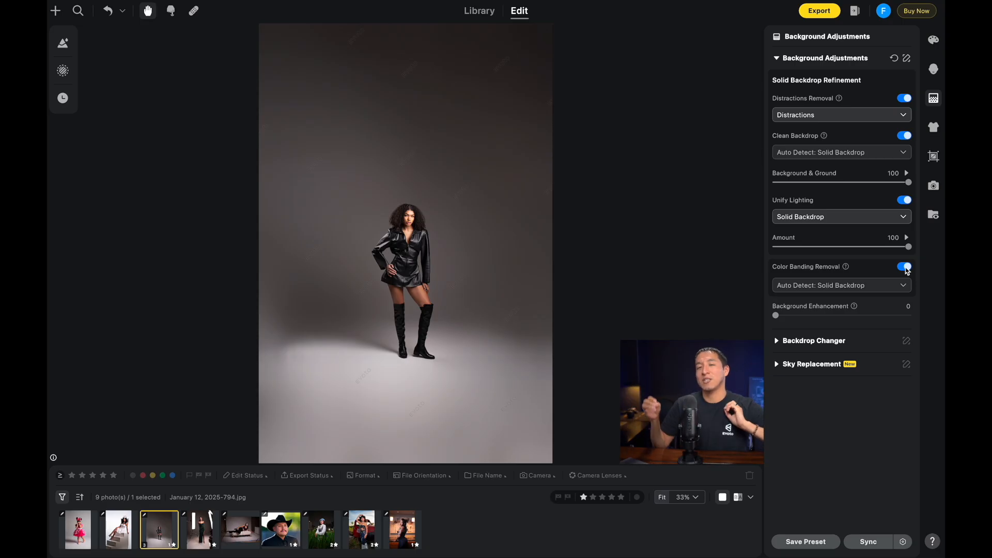
Turn on Distractions Removal for the photo of the woman in the long green dress.
{"action": "key", "text": "Right"}
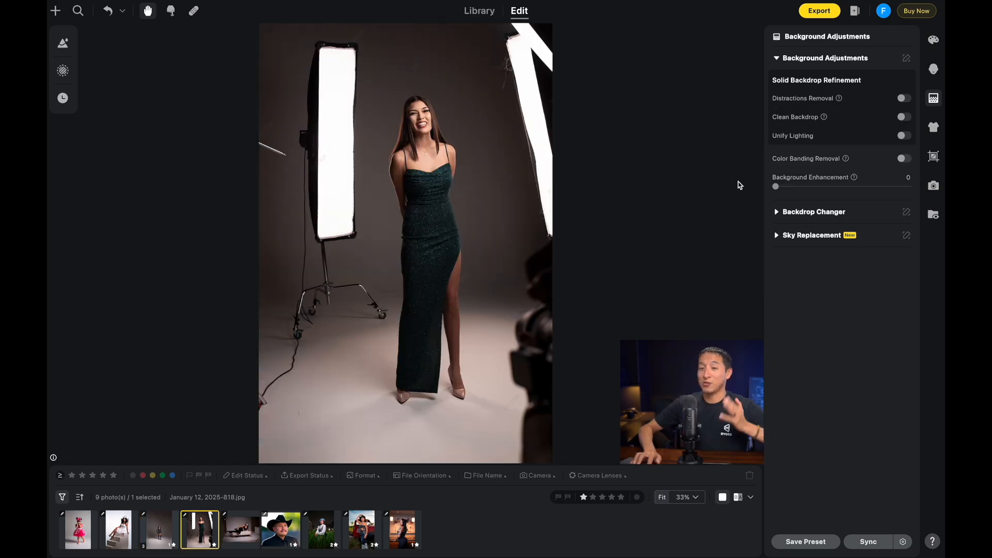
{"action": "left_click", "coordinate": [904, 99]}
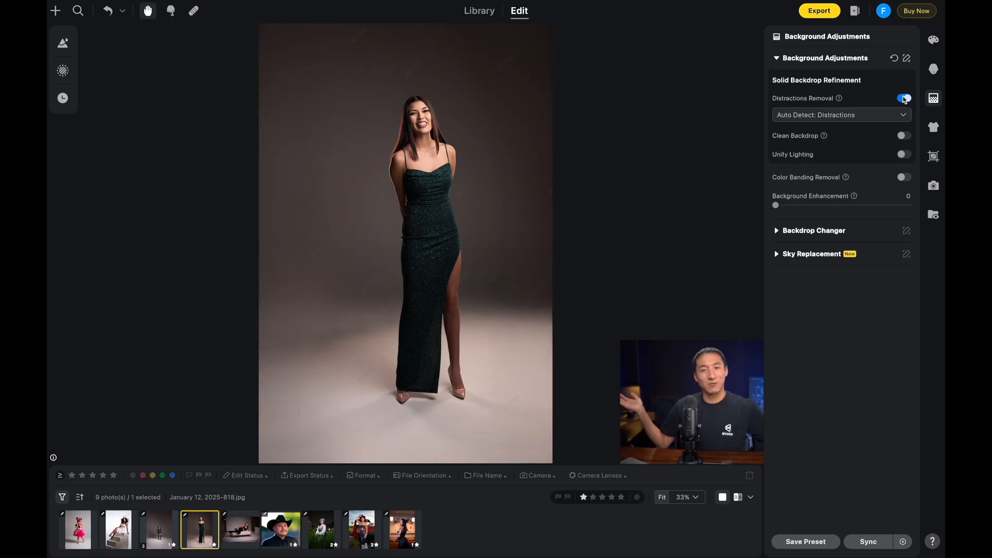
Turn on Distractions Removal for the photo of the woman lying on the bench and override the detection with Distractions.
{"action": "key", "text": "Right"}
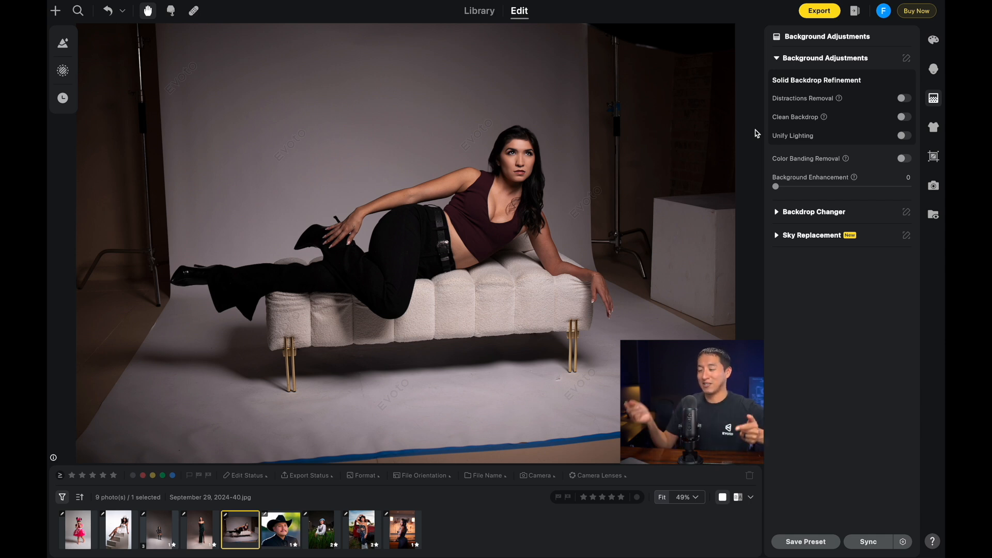
{"action": "left_click", "coordinate": [902, 99]}
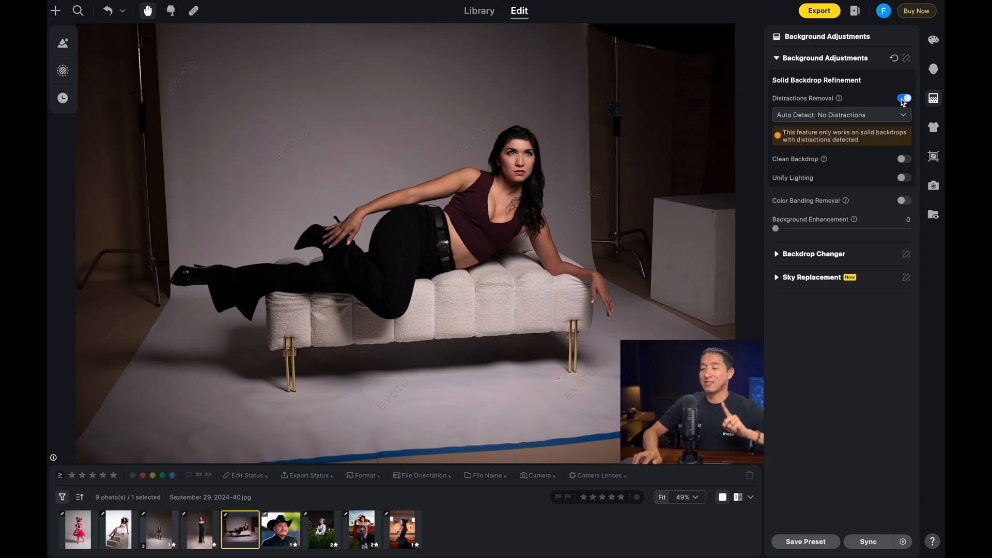
{"action": "left_click", "coordinate": [854, 115]}
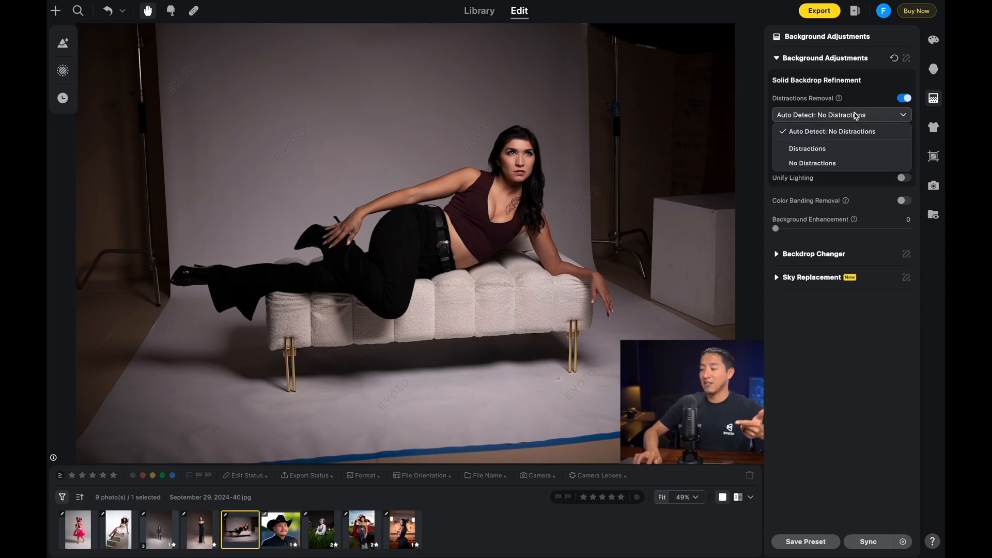
{"action": "left_click", "coordinate": [808, 149]}
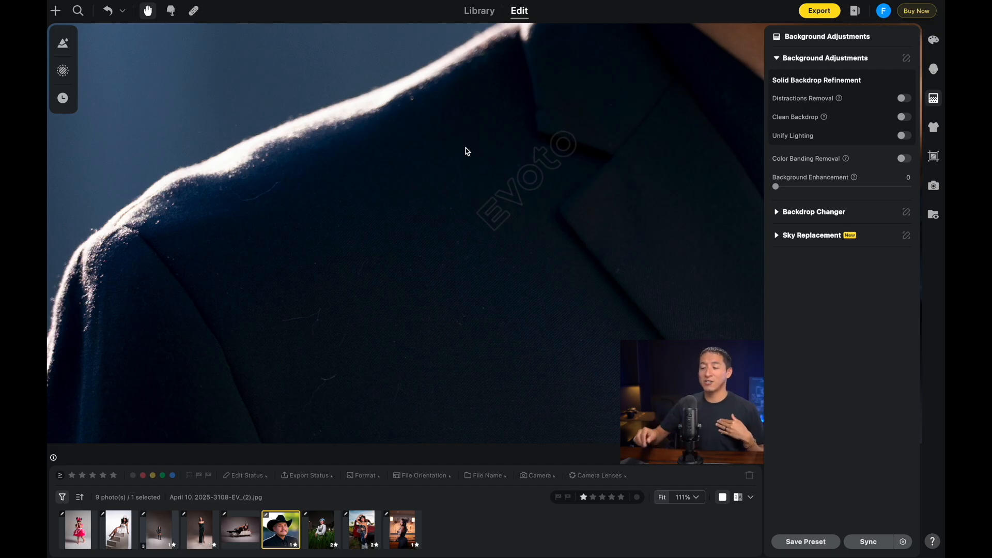
Inspect the dark suit of the man in the cowboy hat and set De-blemish Clothing to 100.
{"action": "left_click_drag", "start_coordinate": [588, 210], "coordinate": [361, 193]}
{"action": "left_click_drag", "start_coordinate": [537, 241], "coordinate": [374, 252]}
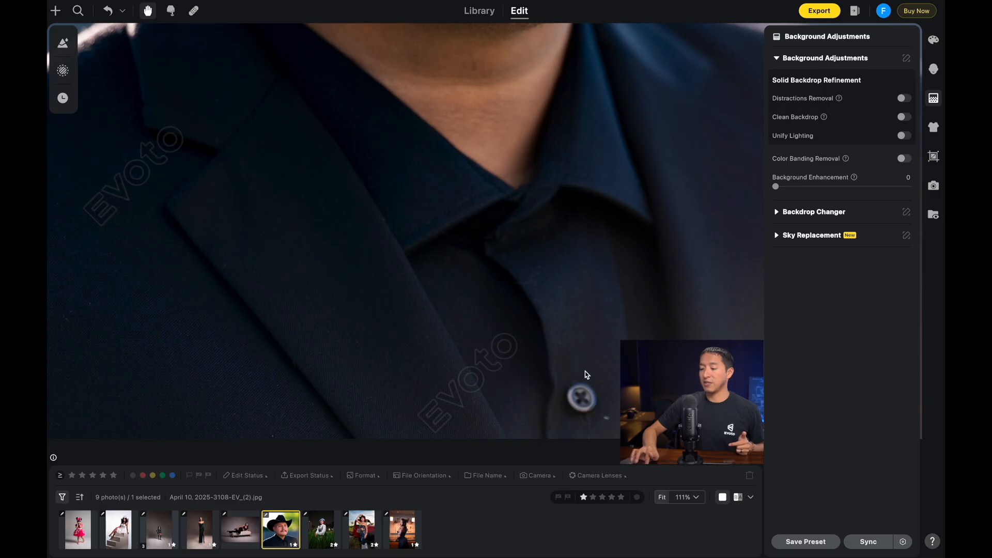
{"action": "left_click_drag", "start_coordinate": [286, 279], "coordinate": [655, 283]}
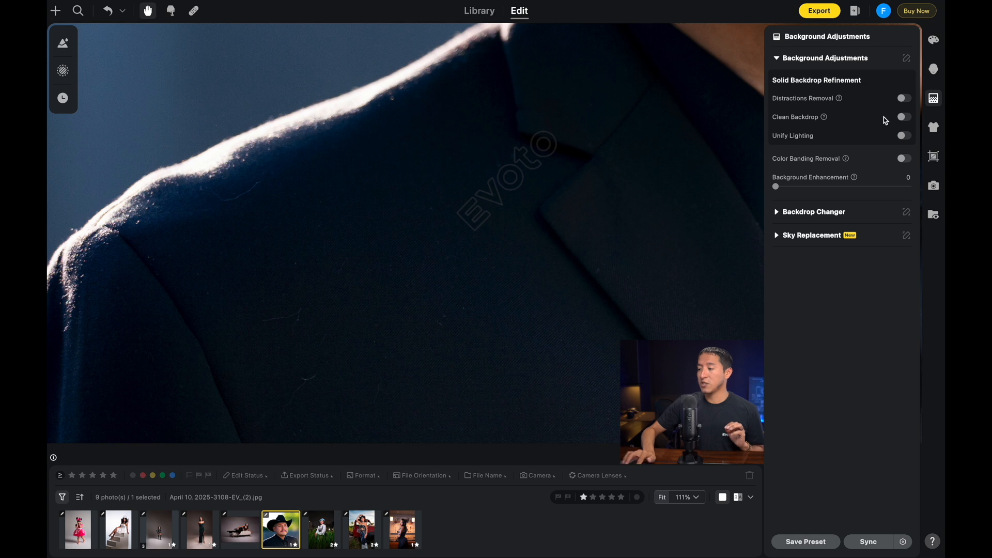
{"action": "left_click", "coordinate": [937, 129]}
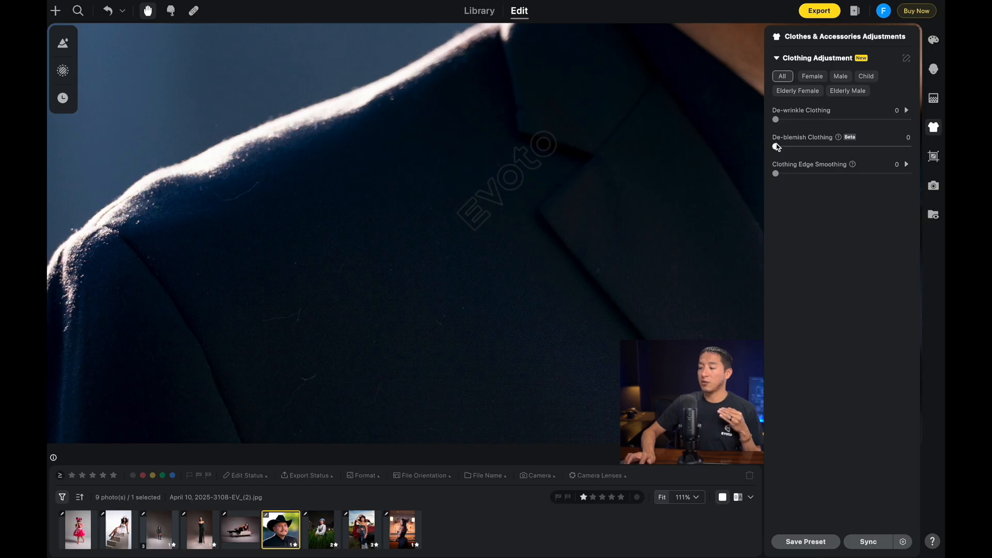
{"action": "left_click_drag", "start_coordinate": [775, 147], "coordinate": [912, 147]}
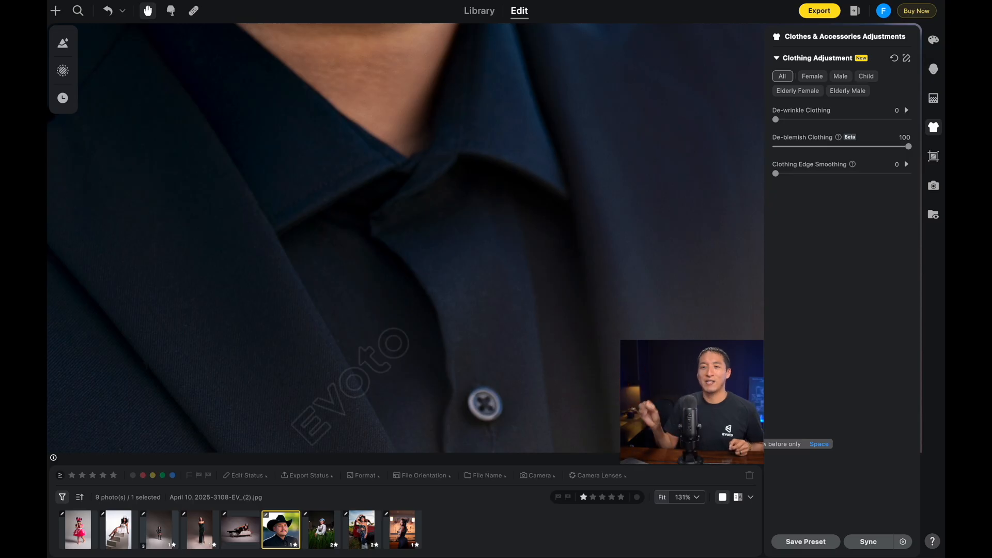
Raise Clothing Edge Smoothing to its maximum on the photo of the person in the plaid outfit and white shirt.
{"action": "key", "text": "Right"}
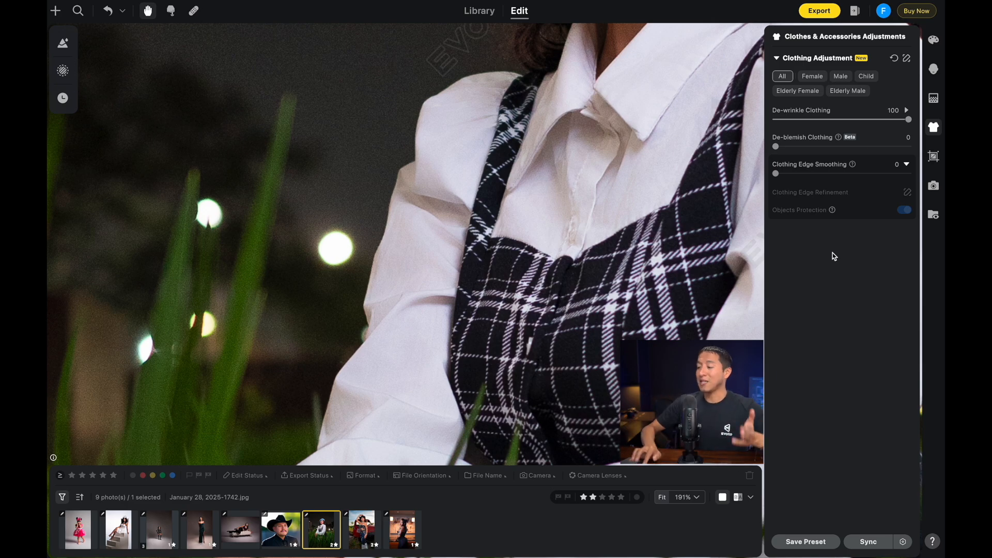
{"action": "left_click_drag", "start_coordinate": [776, 174], "coordinate": [909, 173]}
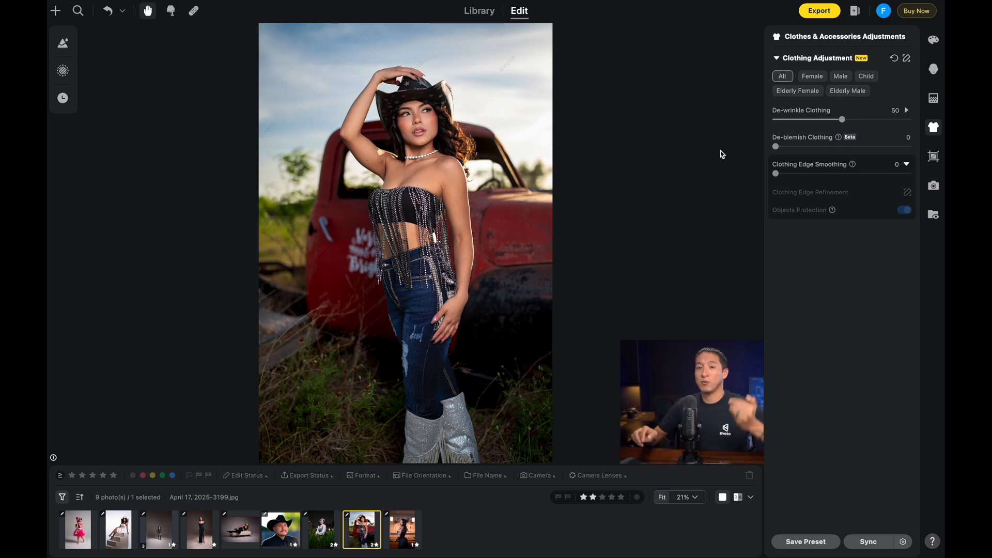
Set the Portrait Retouching Armpit Touch-up to 100 on the photo of the woman in the cowboy hat by the red truck.
{"action": "left_click", "coordinate": [933, 70]}
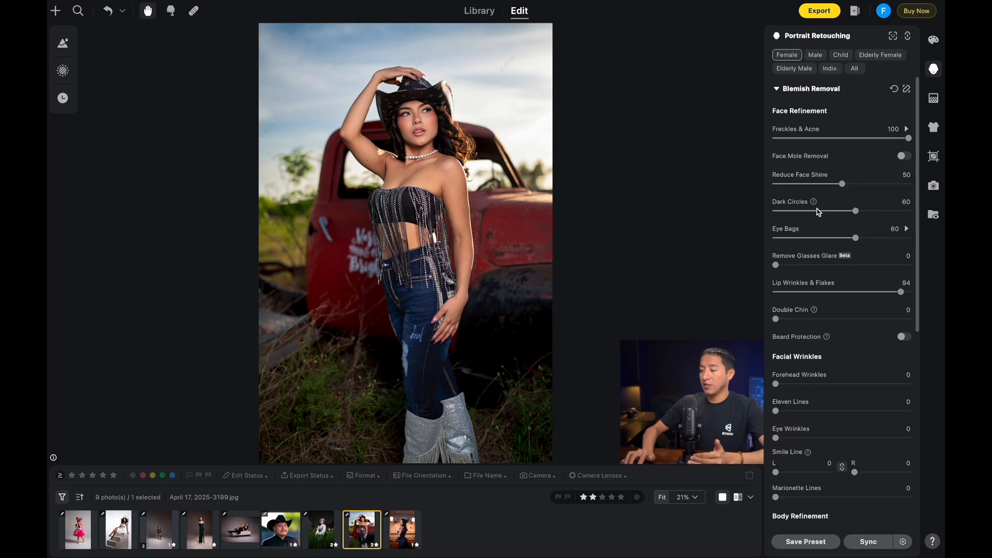
{"action": "scroll", "coordinate": [822, 226], "scroll_direction": "down", "scroll_amount": 5}
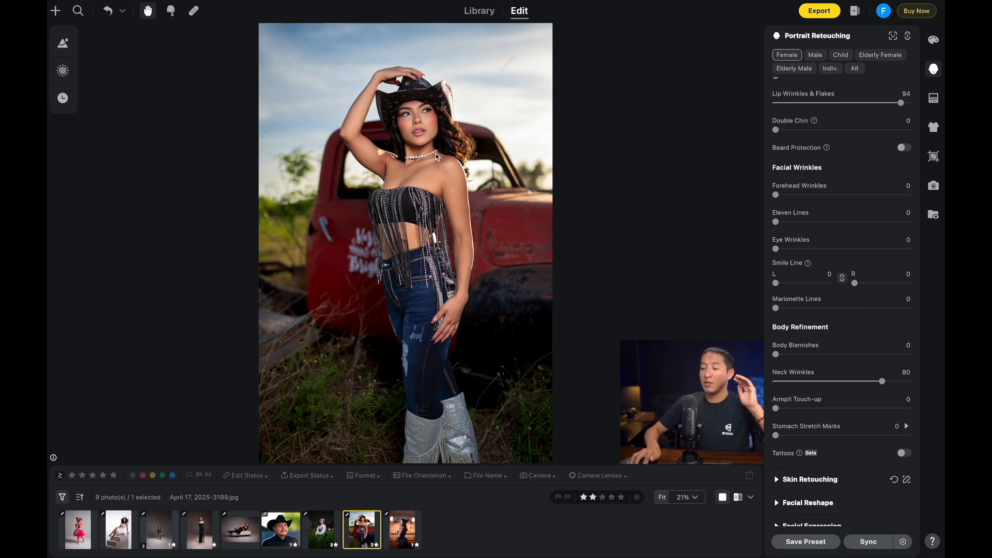
{"action": "scroll", "coordinate": [437, 154], "scroll_direction": "up", "scroll_amount": 5}
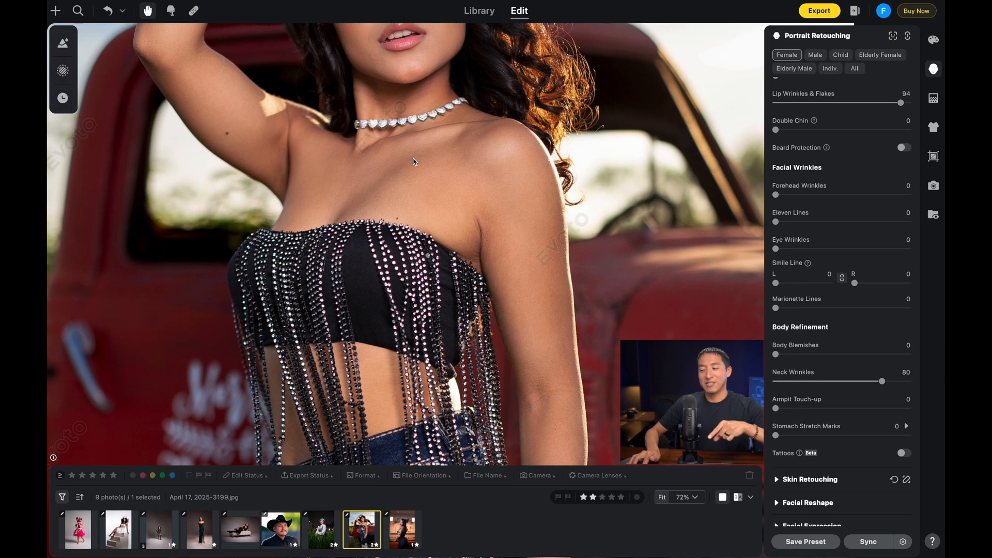
{"action": "scroll", "coordinate": [436, 158], "scroll_direction": "up", "scroll_amount": 2}
{"action": "scroll", "coordinate": [435, 158], "scroll_direction": "up", "scroll_amount": 2}
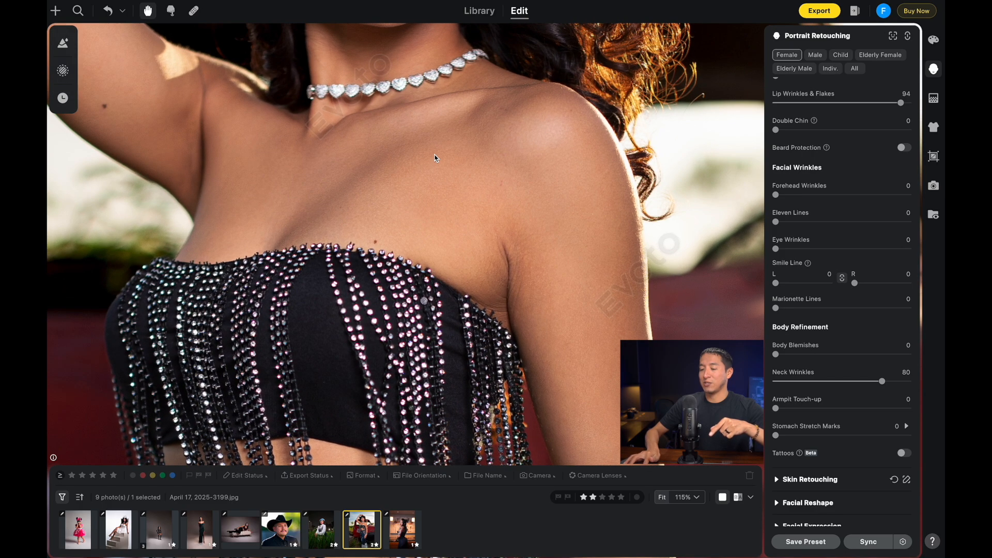
{"action": "left_click_drag", "start_coordinate": [776, 409], "coordinate": [908, 408]}
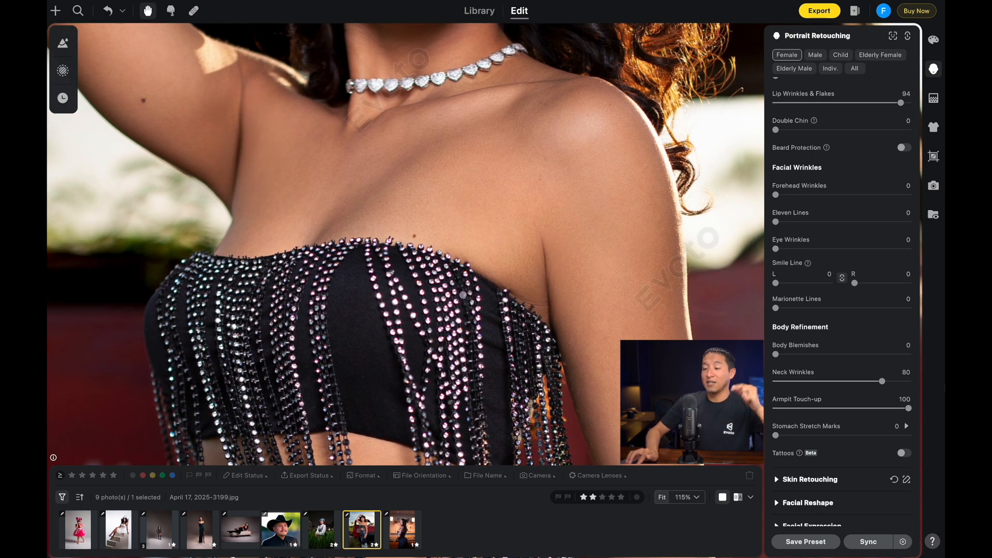
{"action": "left_click", "coordinate": [756, 462]}
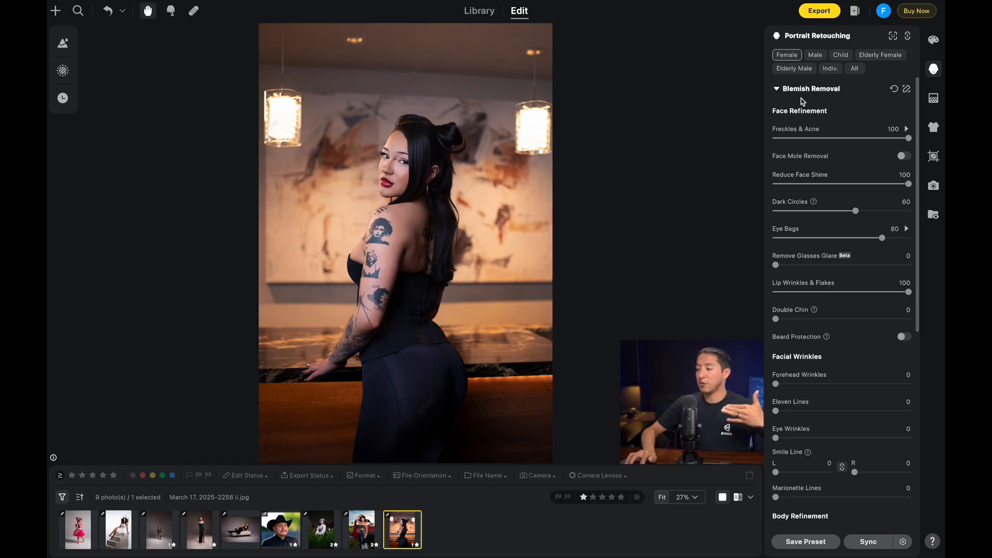
Turn on Tattoos removal under Body Refinement for the photo of the tattooed woman in the black outfit.
{"action": "scroll", "coordinate": [815, 223], "scroll_direction": "down", "scroll_amount": 8}
{"action": "scroll", "coordinate": [815, 223], "scroll_direction": "down", "scroll_amount": 3}
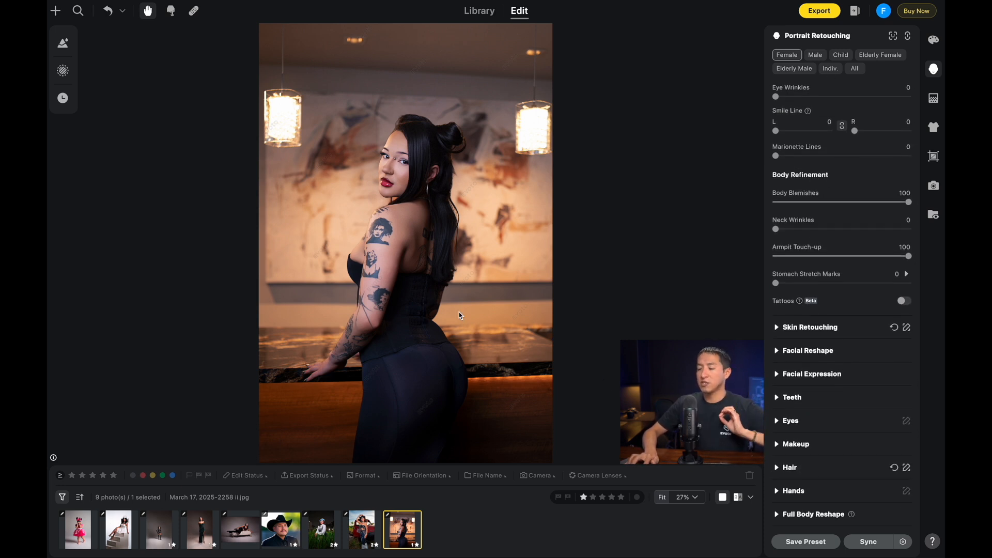
{"action": "scroll", "coordinate": [418, 314], "scroll_direction": "up", "scroll_amount": 1}
{"action": "scroll", "coordinate": [418, 314], "scroll_direction": "up", "scroll_amount": 5}
{"action": "left_click_drag", "start_coordinate": [397, 269], "coordinate": [504, 283]}
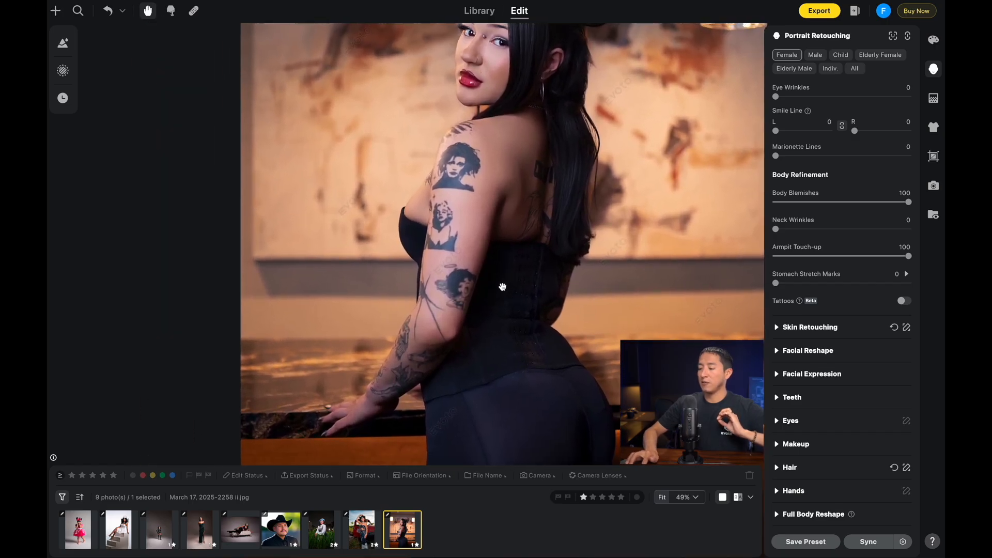
{"action": "left_click", "coordinate": [903, 300]}
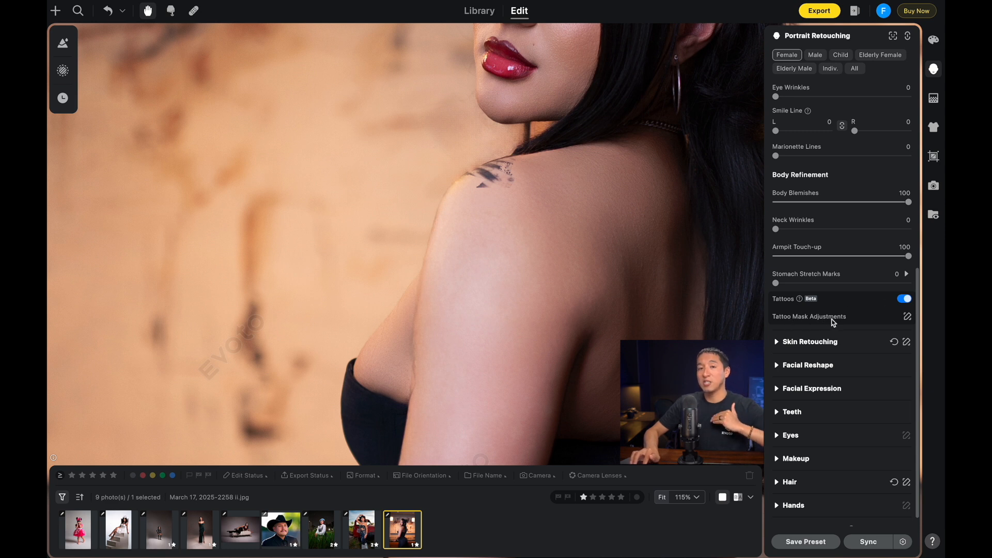
Extend the tattoo mask over the edge of the shoulder tattoo, apply it, and compare the result with the original photo.
{"action": "left_click", "coordinate": [907, 316]}
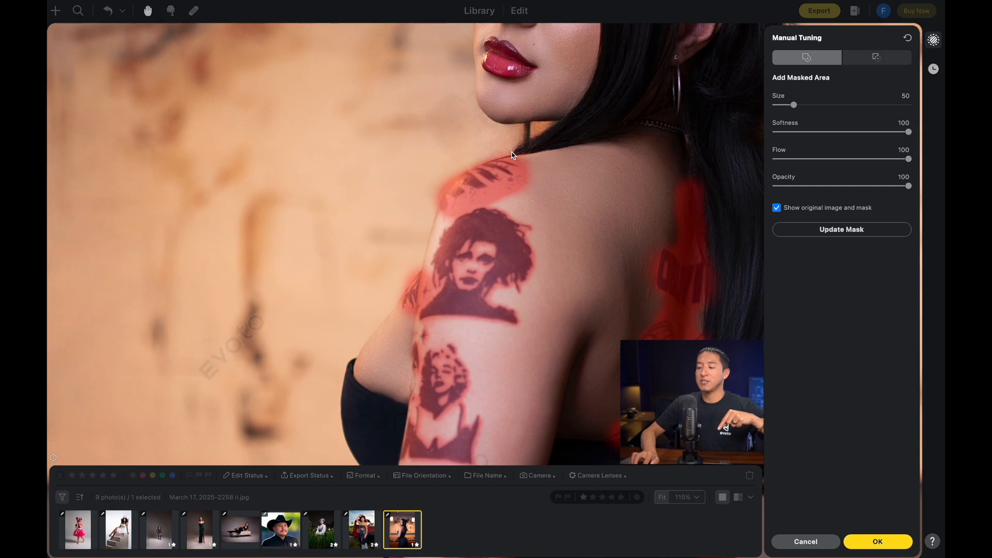
{"action": "mouse_move", "coordinate": [510, 148]}
{"action": "left_mouse_down"}
{"action": "mouse_move", "coordinate": [437, 196]}
{"action": "mouse_move", "coordinate": [473, 155]}
{"action": "mouse_move", "coordinate": [505, 155]}
{"action": "mouse_move", "coordinate": [463, 158]}
{"action": "mouse_move", "coordinate": [440, 198]}
{"action": "mouse_move", "coordinate": [516, 150]}
{"action": "mouse_move", "coordinate": [495, 152]}
{"action": "mouse_move", "coordinate": [440, 213]}
{"action": "mouse_move", "coordinate": [458, 193]}
{"action": "left_mouse_up"}
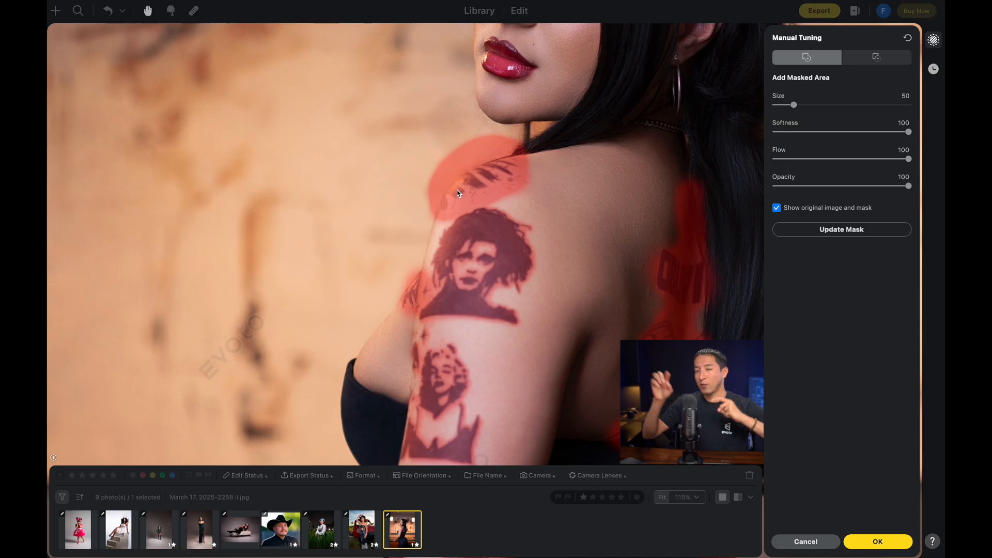
{"action": "left_click", "coordinate": [878, 540]}
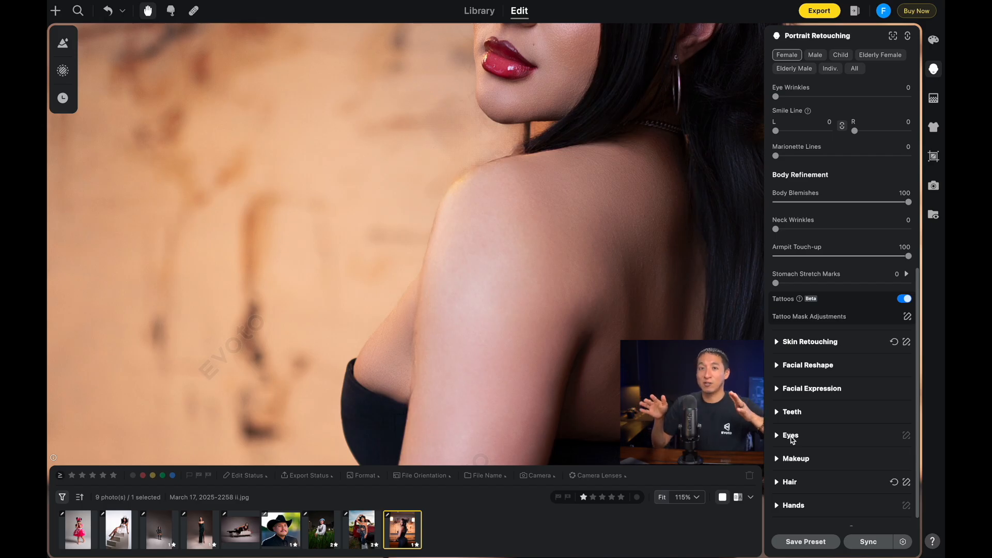
{"action": "double_click", "coordinate": [755, 459]}
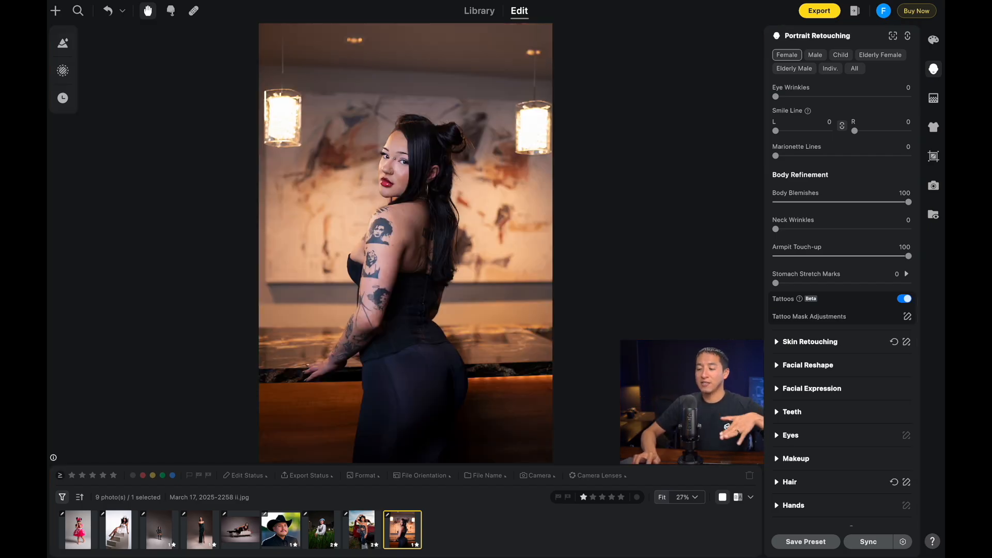